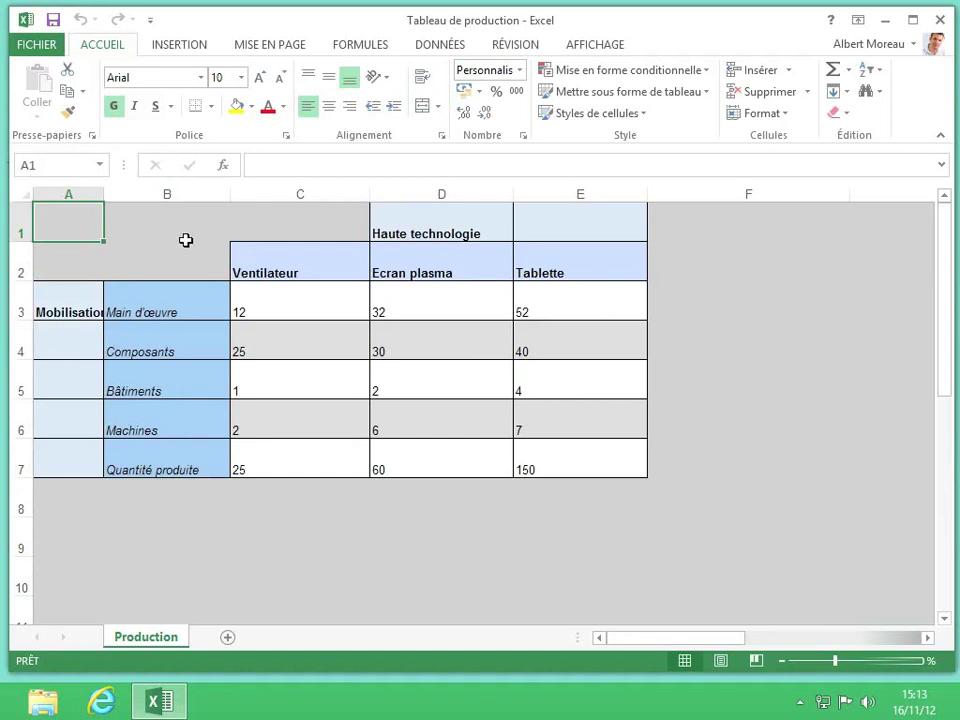
Right-align the contents of column B.
left_click(167, 190)
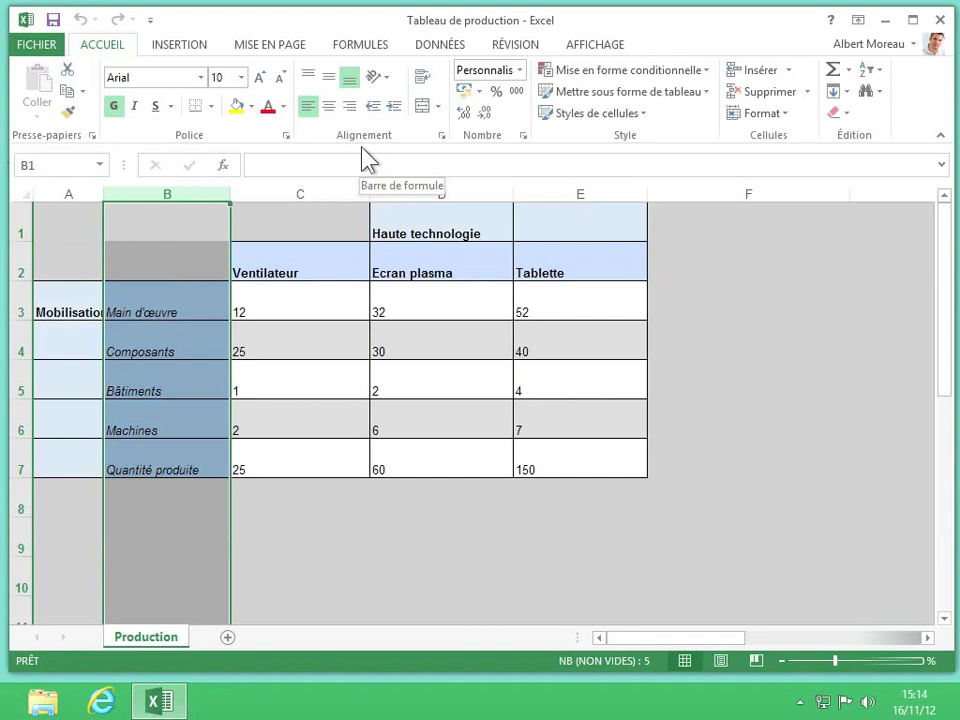
left_click(309, 108)
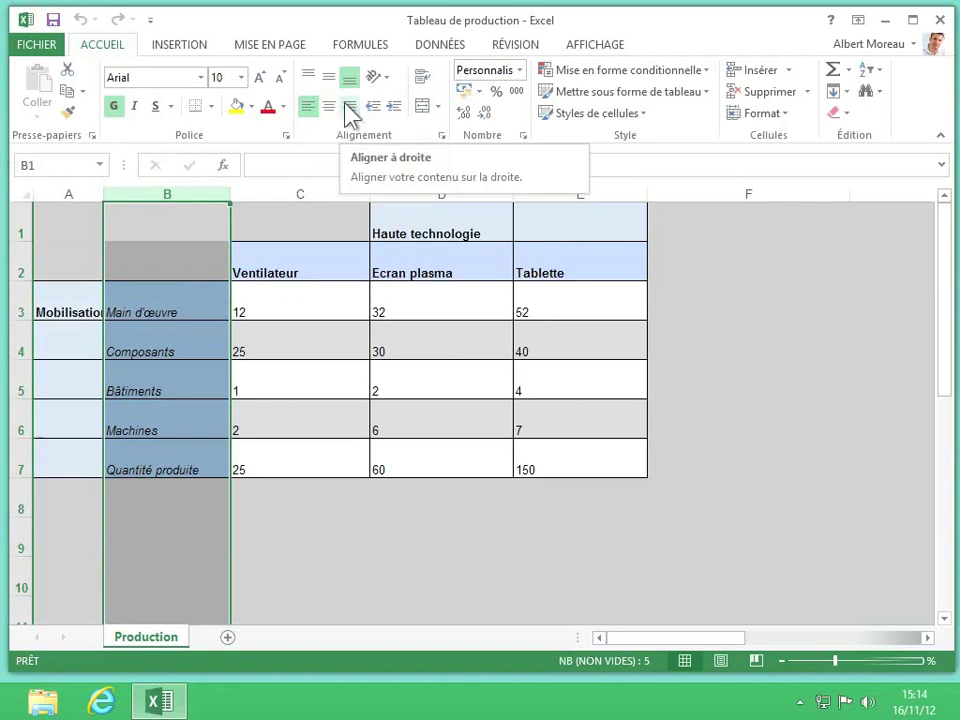
left_click(350, 108)
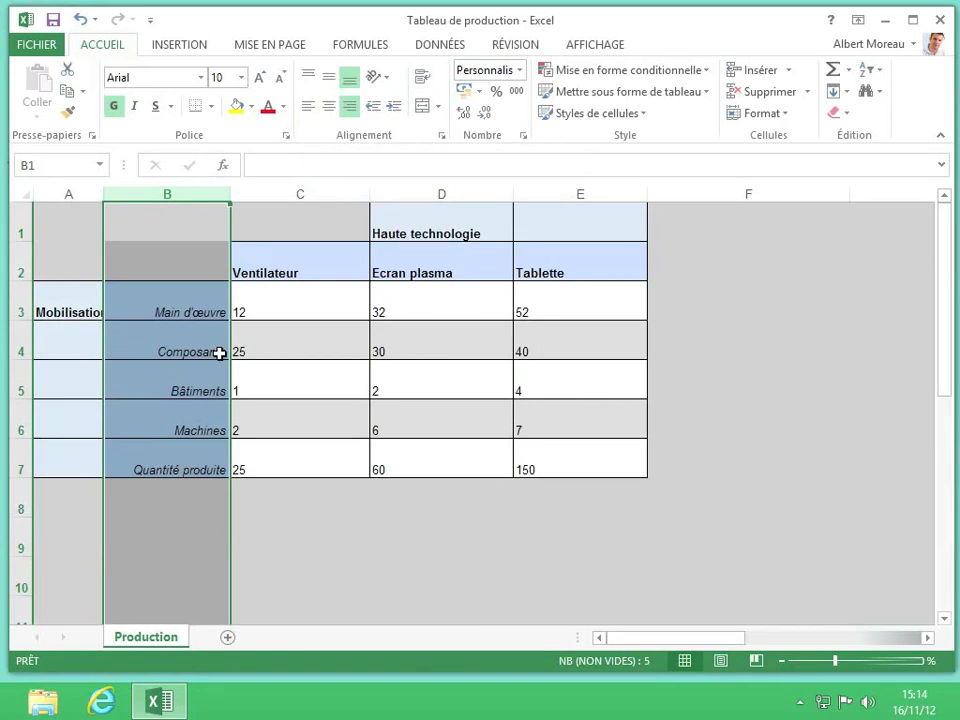
Centre the whole sheet's contents vertically and the cells C1:E7 horizontally.
left_click(21, 194)
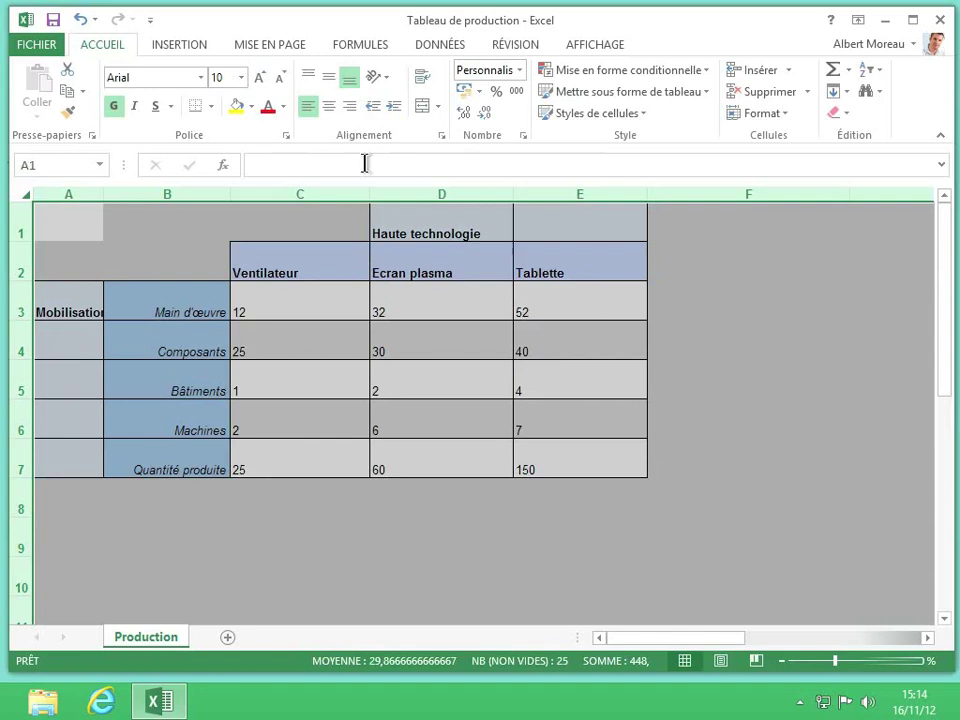
left_click(333, 88)
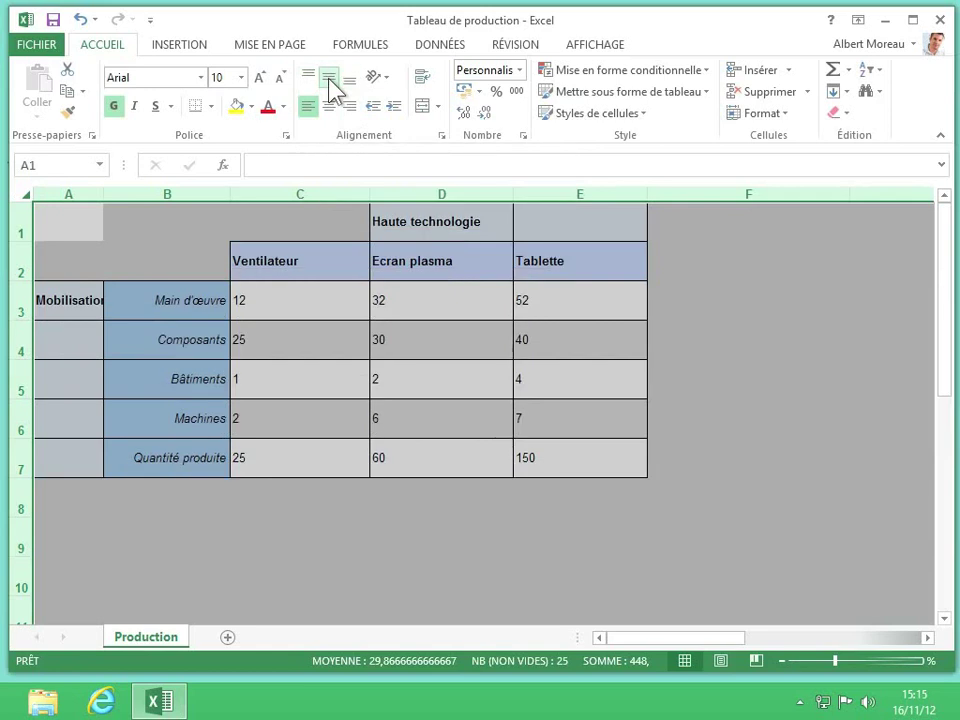
left_click(302, 220)
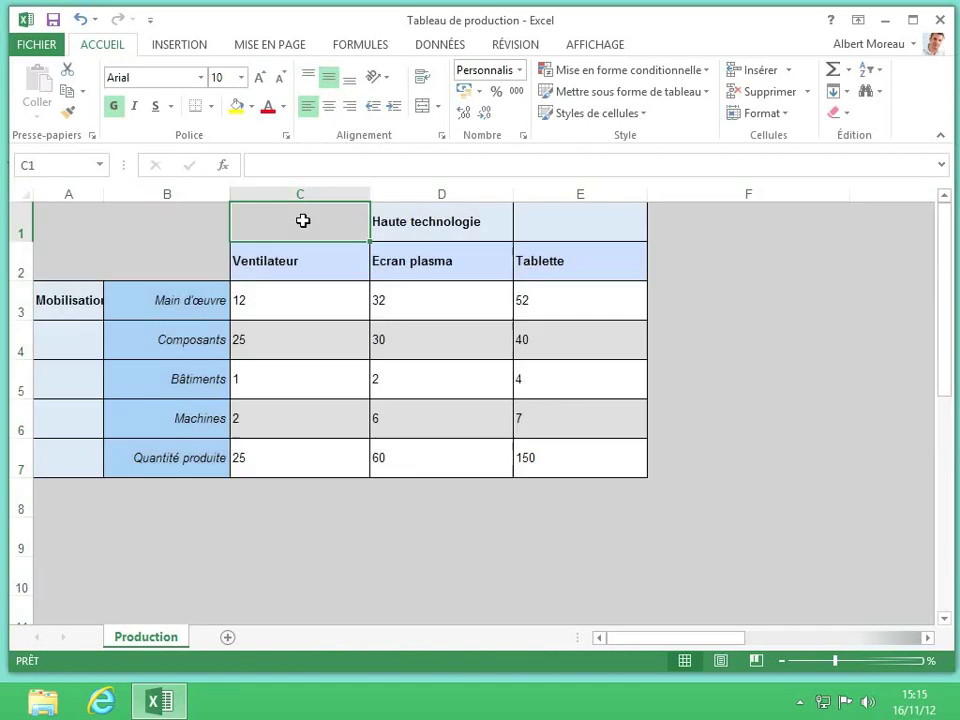
left_click_drag(302, 220, 584, 460)
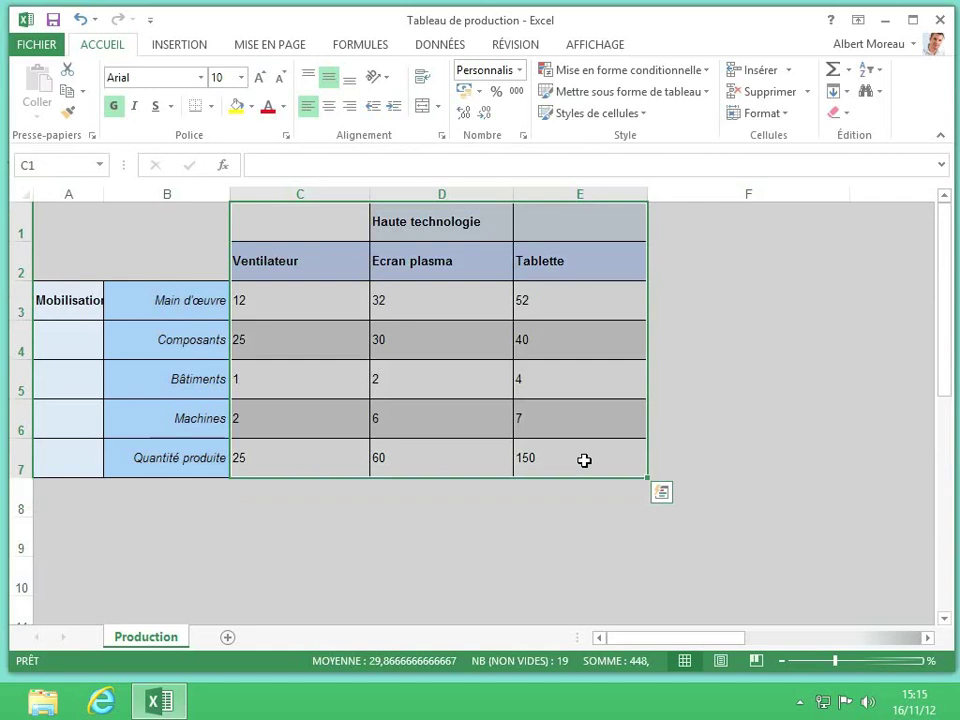
left_click(331, 106)
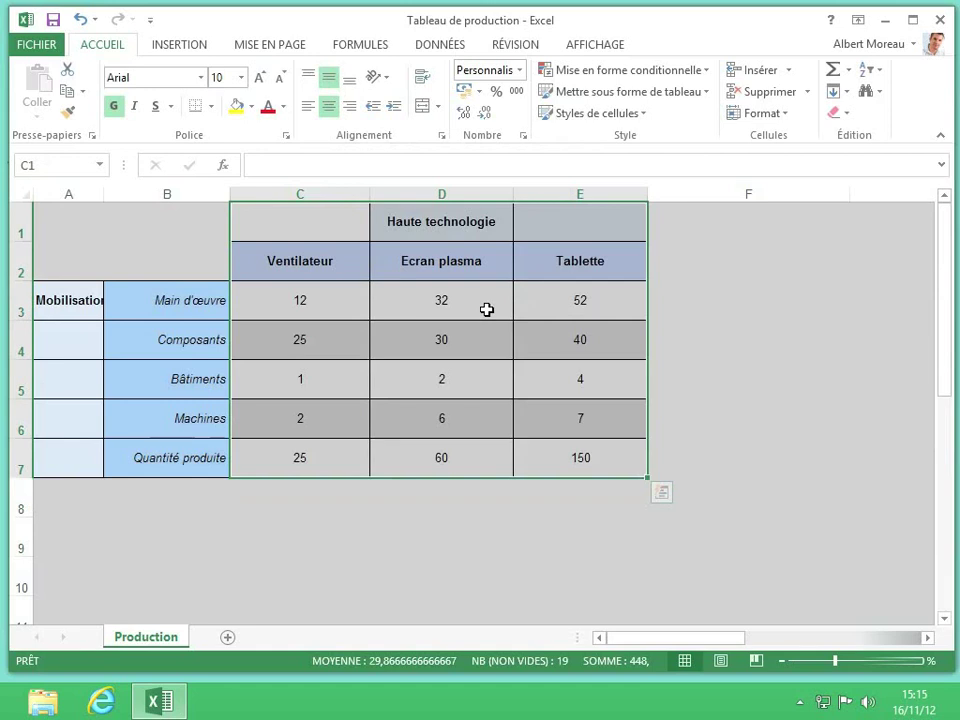
left_click(486, 310)
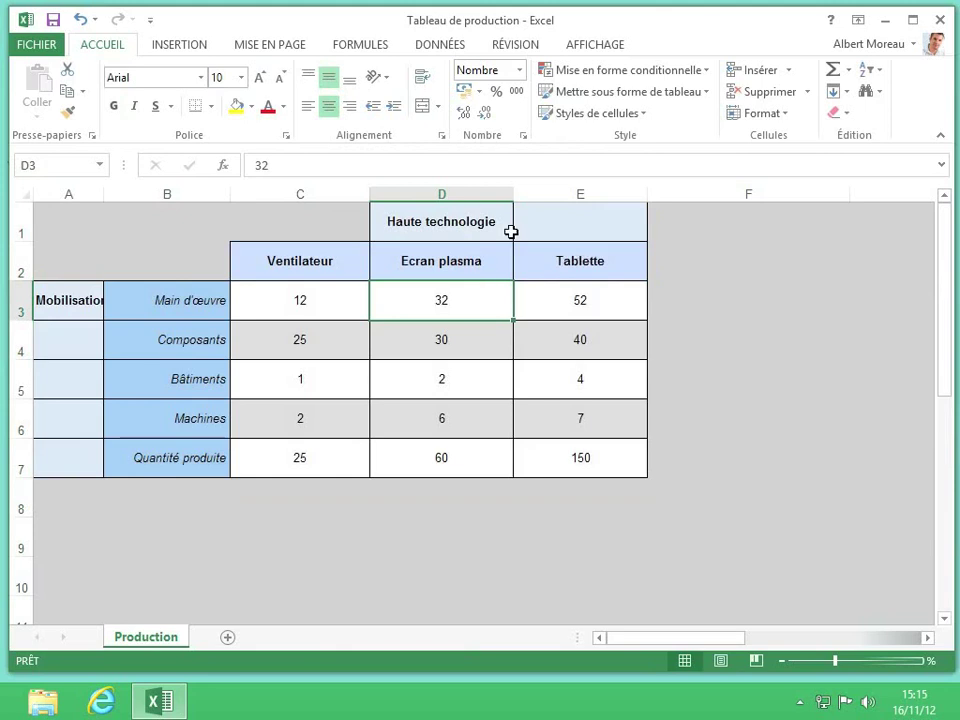
Merge and centre cells D1:E1 so the "Haute technologie" heading spans both columns.
left_click_drag(489, 221, 551, 223)
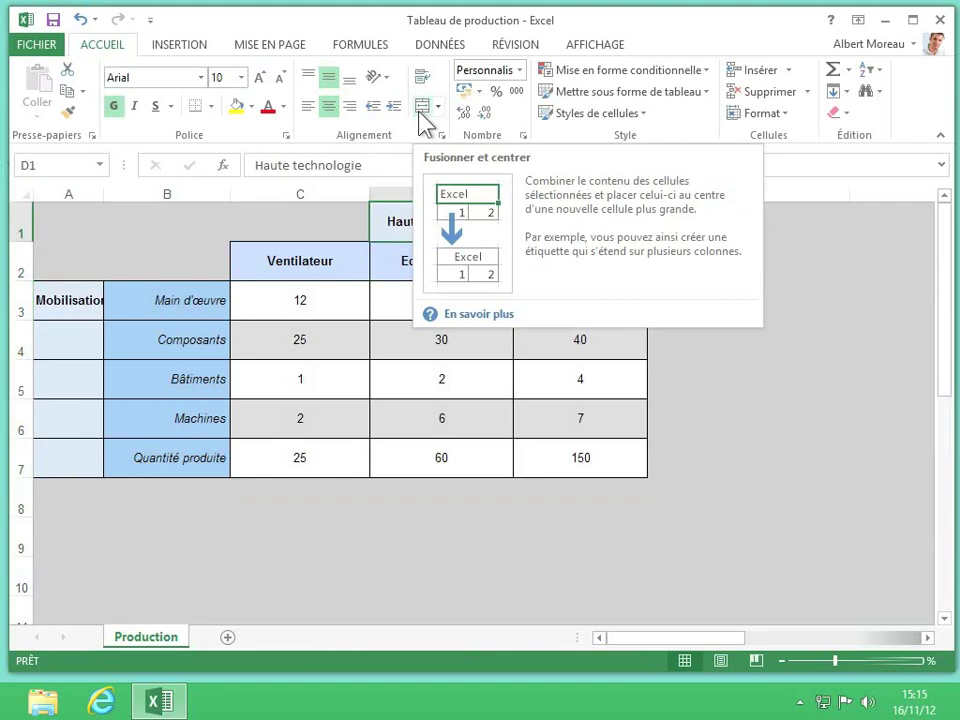
left_click(437, 108)
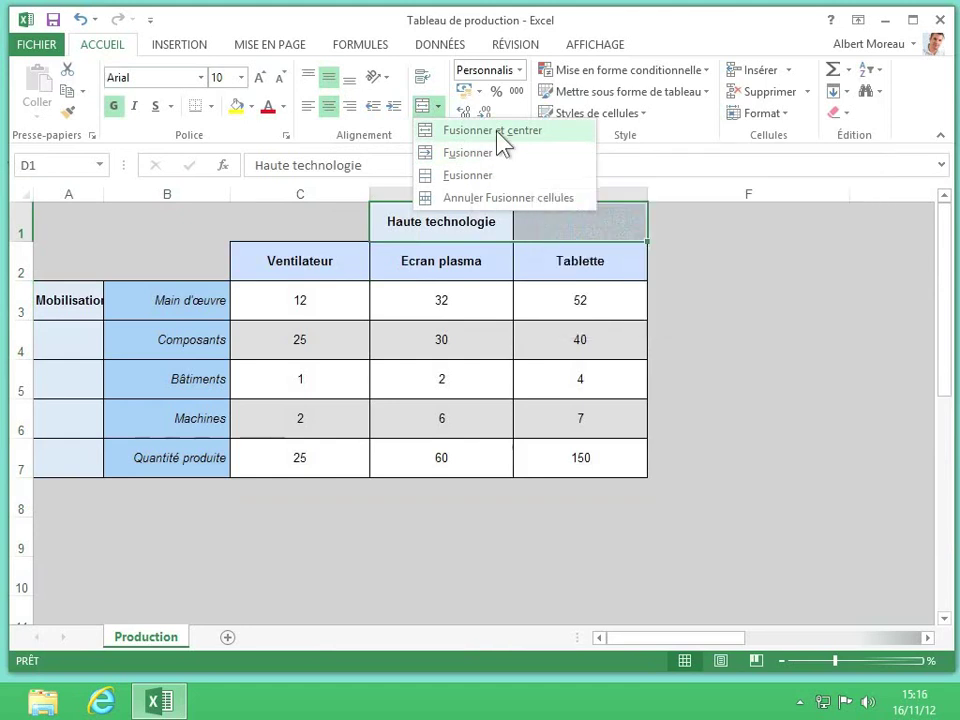
left_click(503, 143)
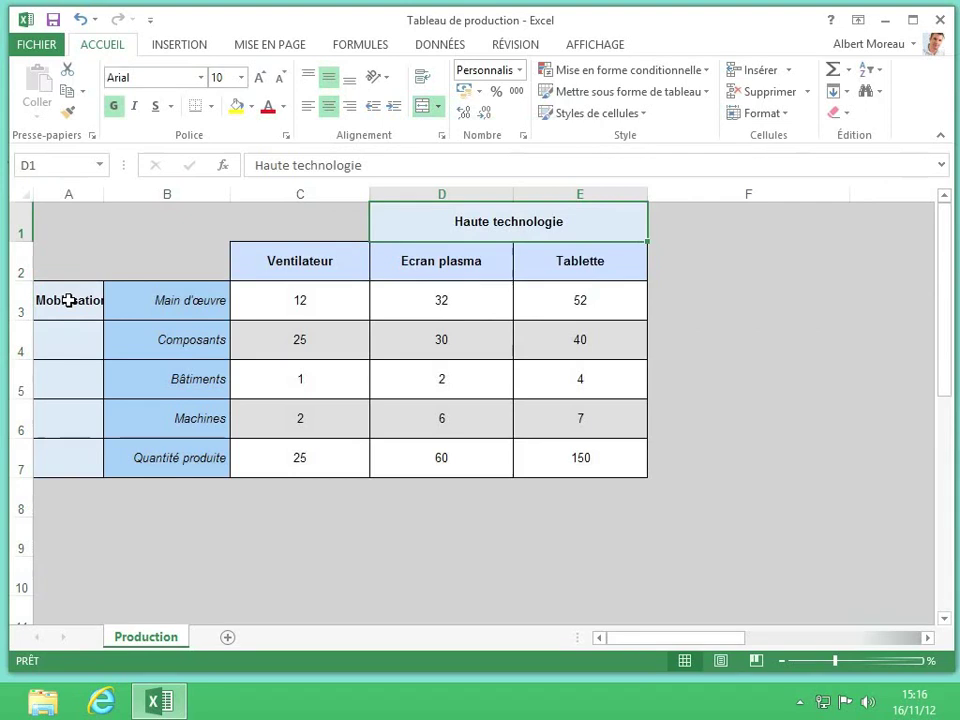
Merge and centre cells A3:A7 containing the "Mobilisation" label.
left_click_drag(68, 300, 58, 463)
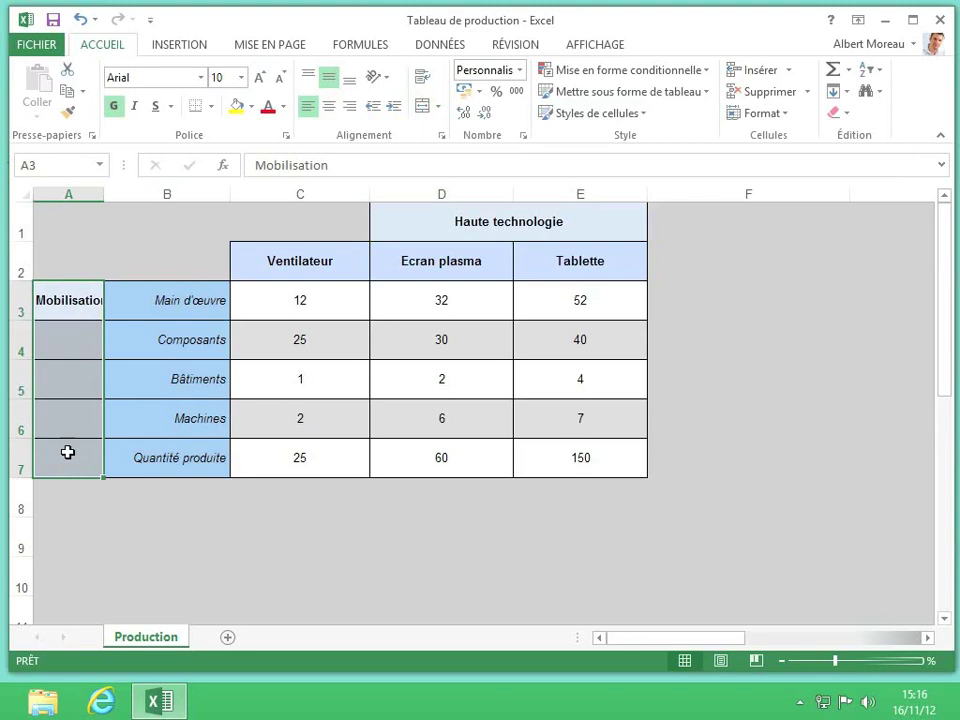
left_click(438, 107)
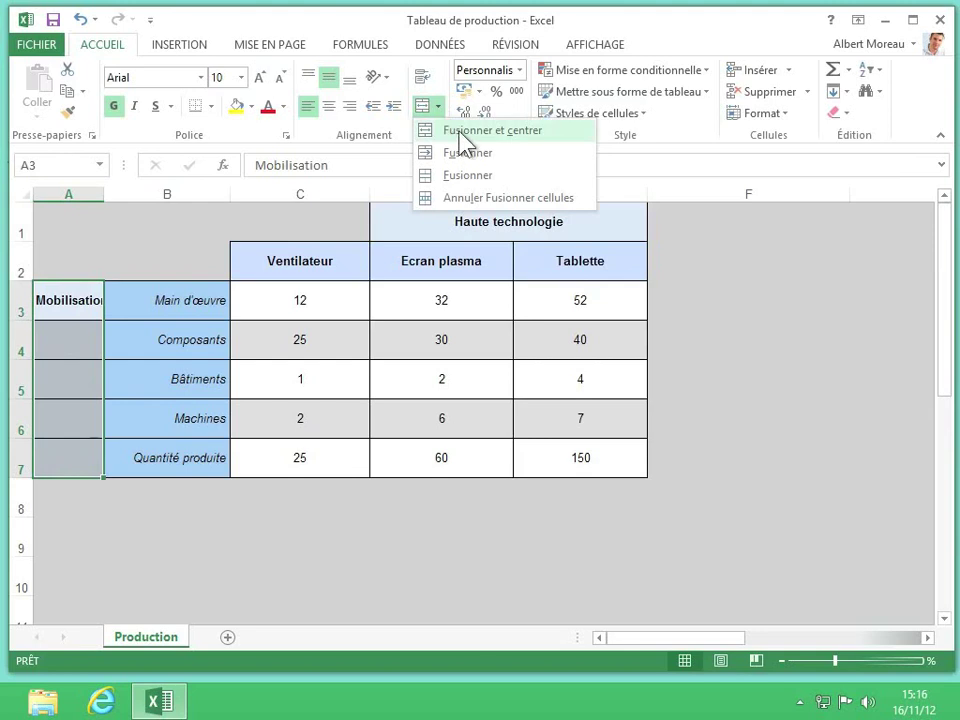
left_click(461, 137)
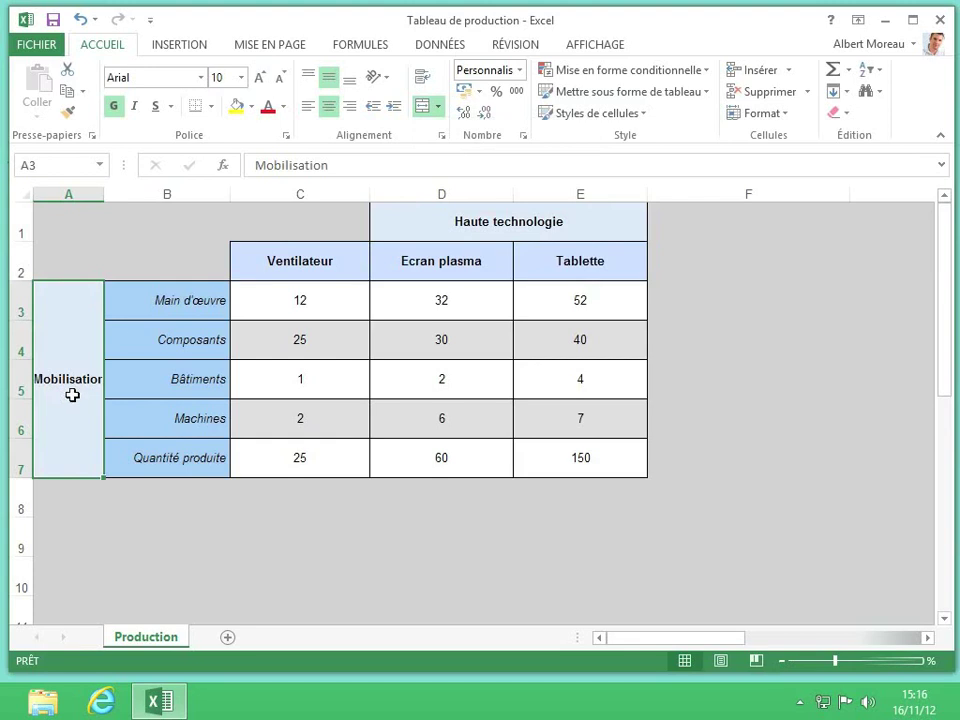
Try vertical stacked text on the merged "Mobilisation" cell and replace it with upward text rotation.
left_click(380, 78)
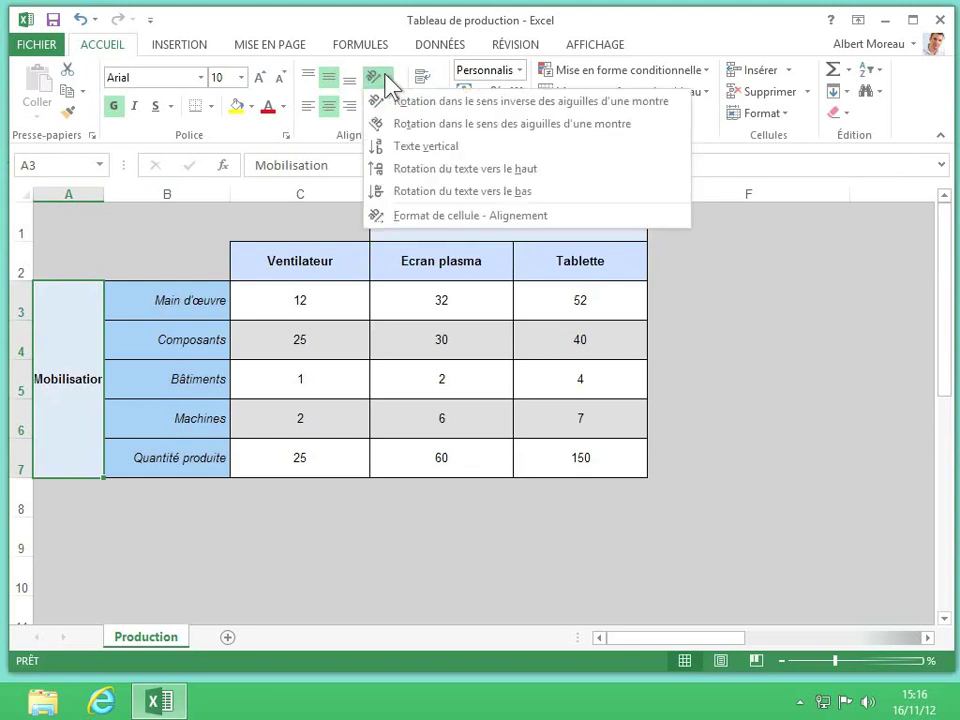
left_click(427, 152)
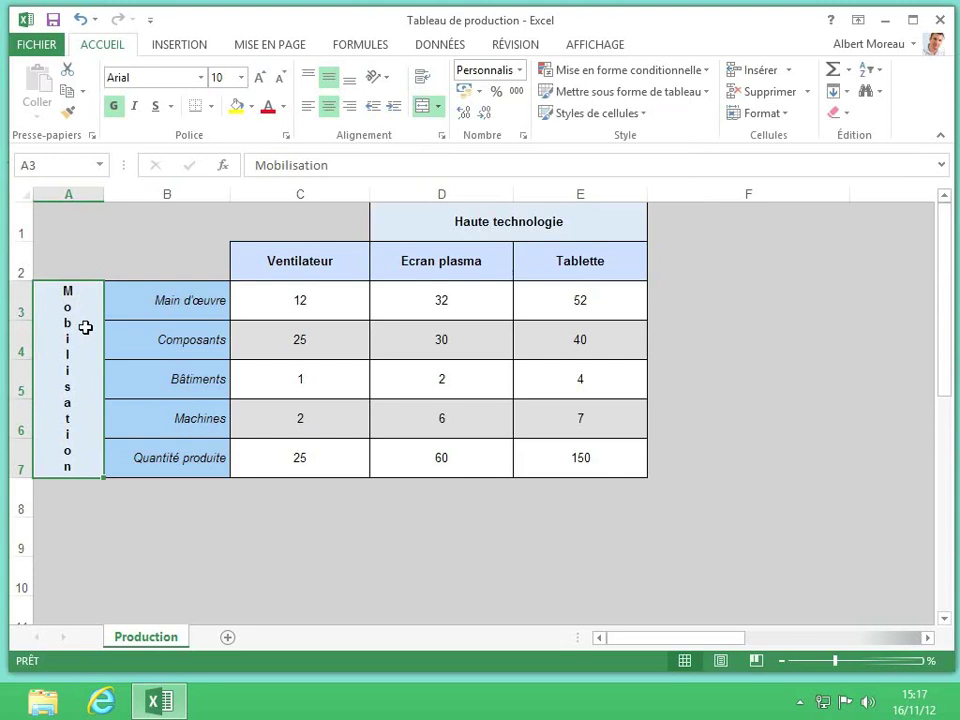
left_click(386, 78)
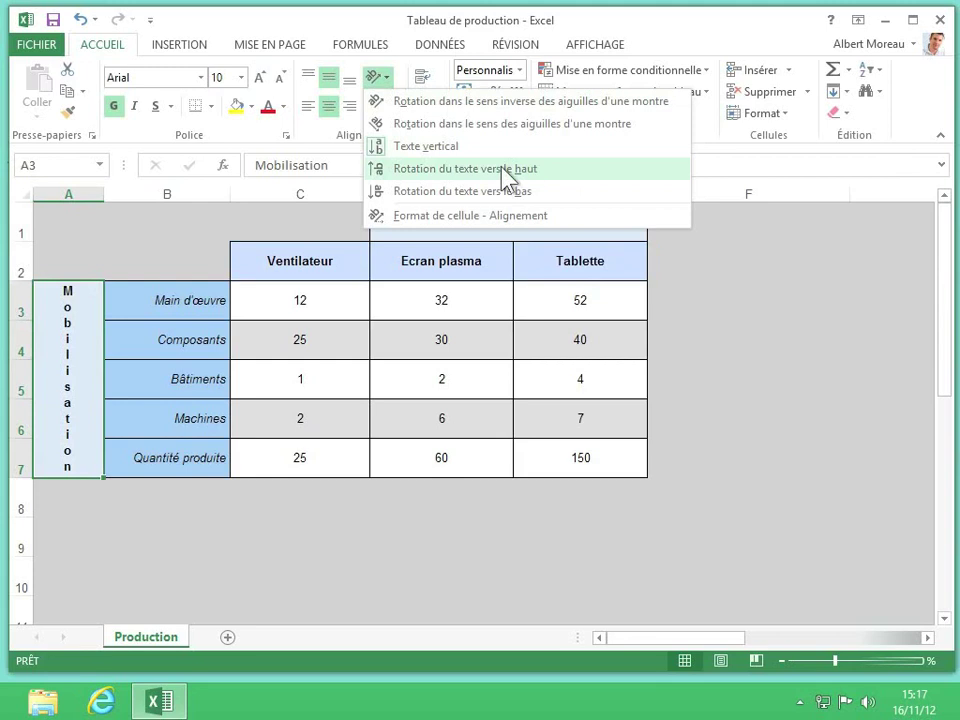
left_click(466, 174)
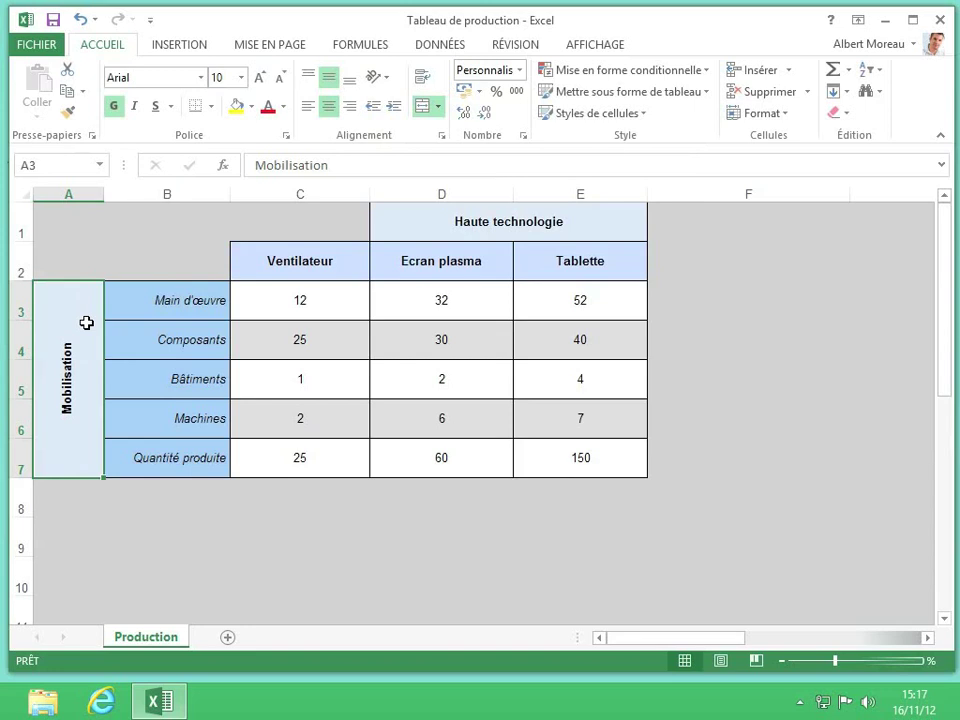
Open the cell format alignment settings for the merged "Mobilisation" cell and choose Centré as its horizontal alignment.
right_click(88, 328)
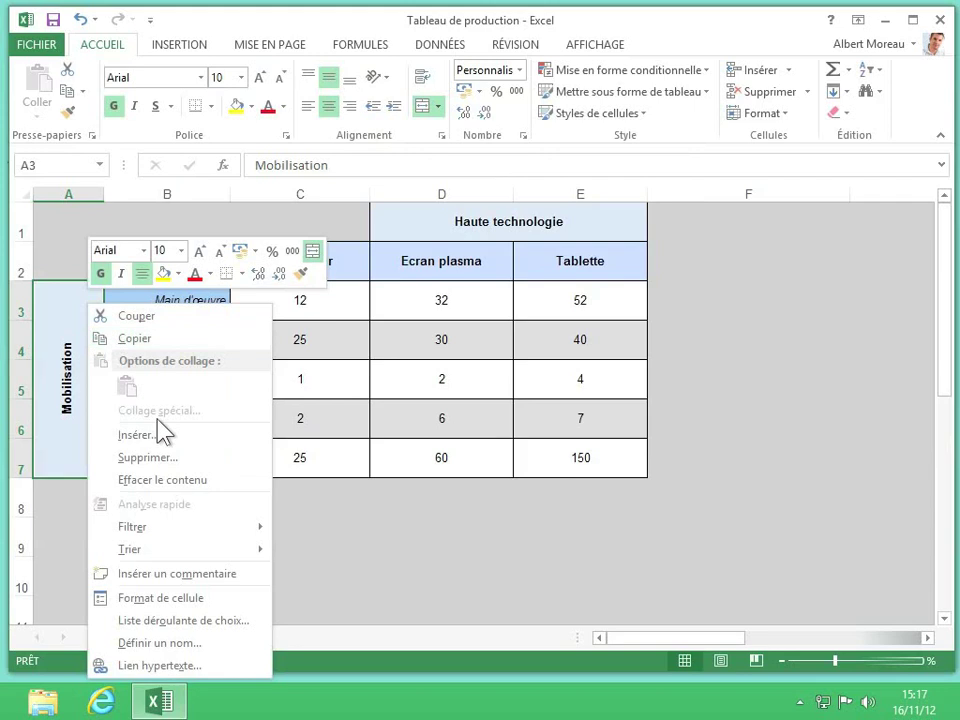
left_click(165, 600)
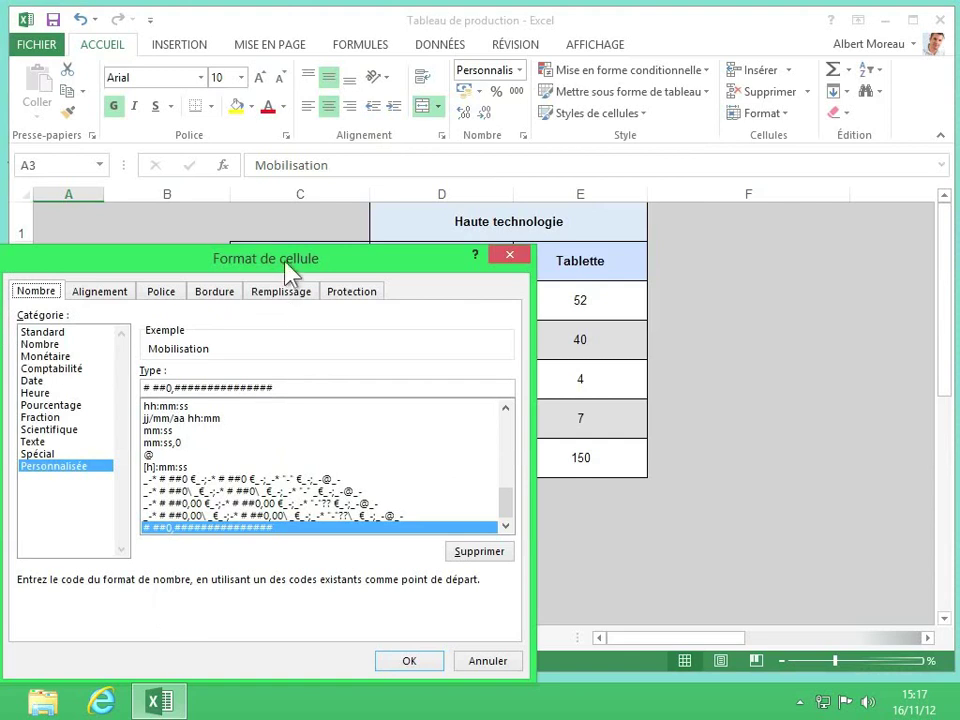
left_click_drag(283, 260, 506, 124)
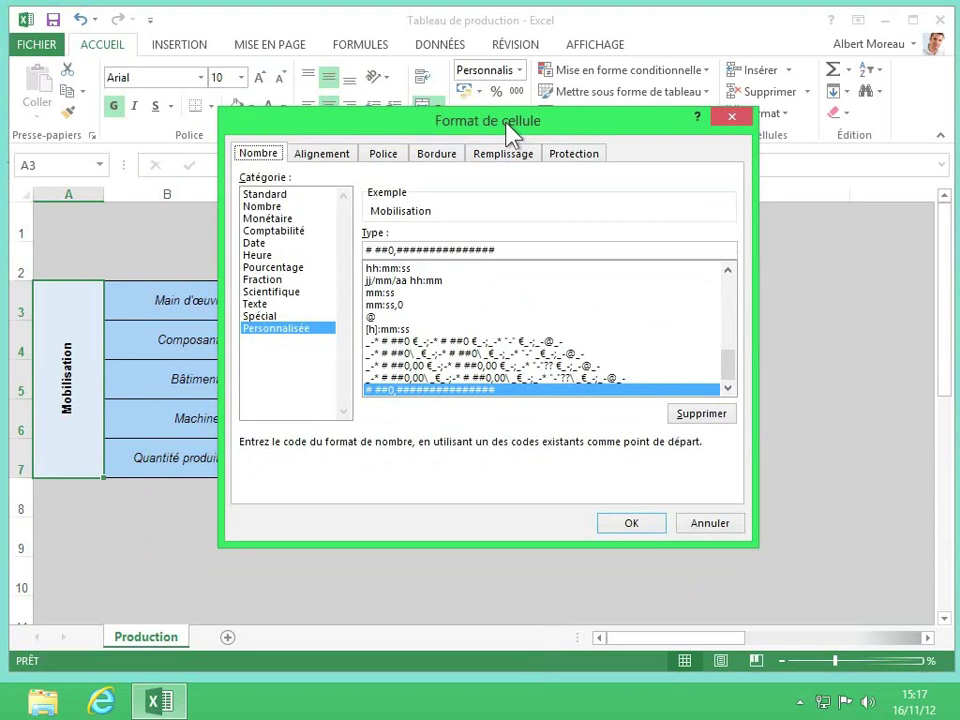
left_click(325, 160)
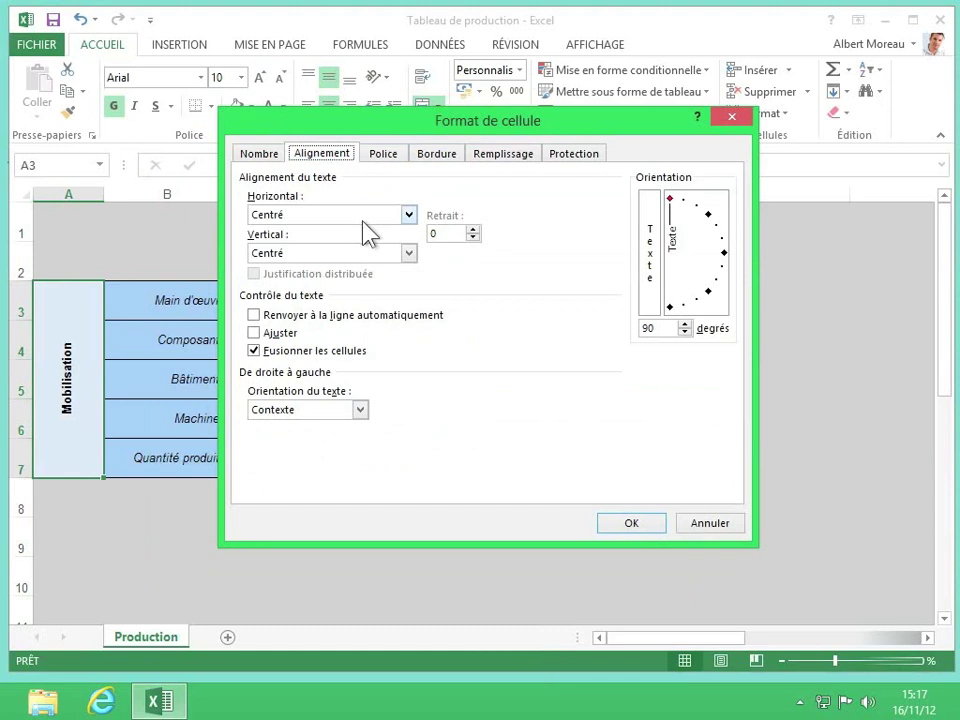
left_click(410, 218)
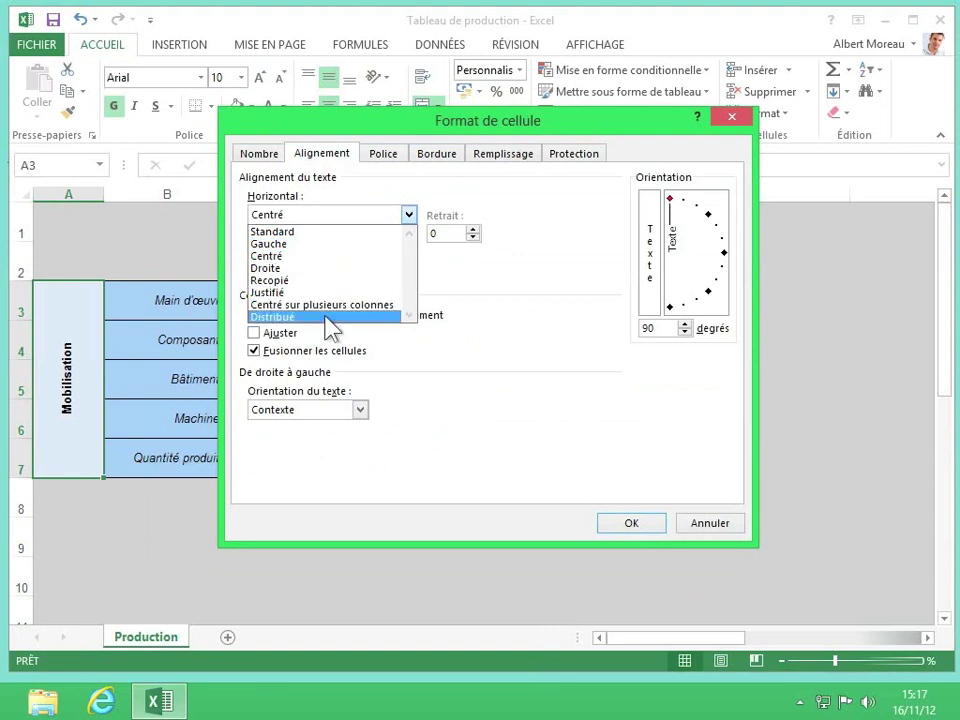
left_click(320, 257)
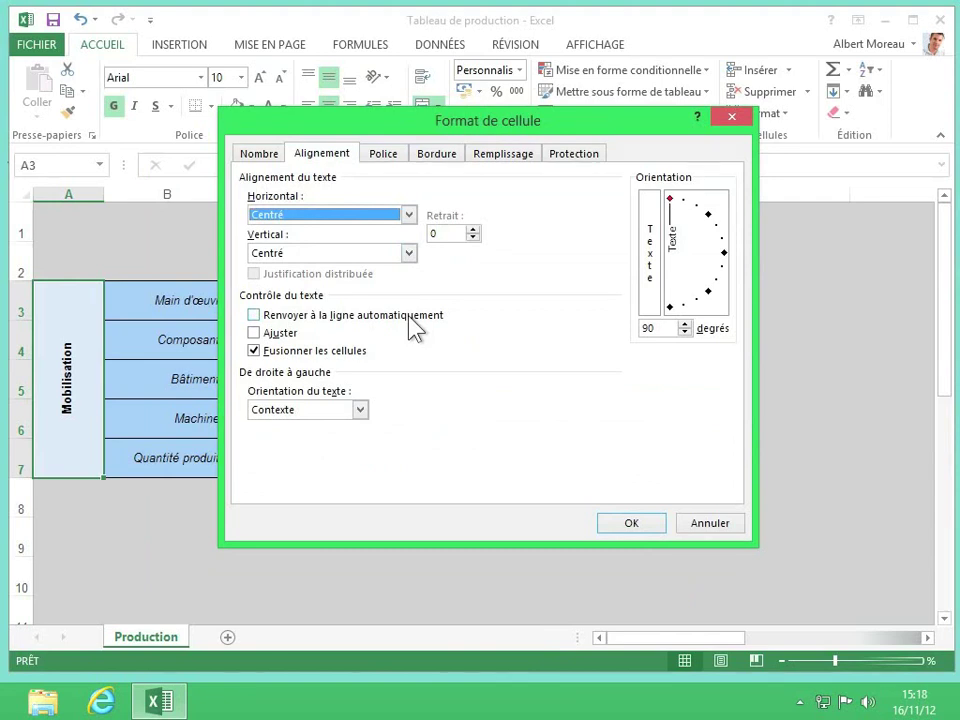
Set the "Mobilisation" text orientation to 78 degrees and apply the cell format.
left_click(683, 204)
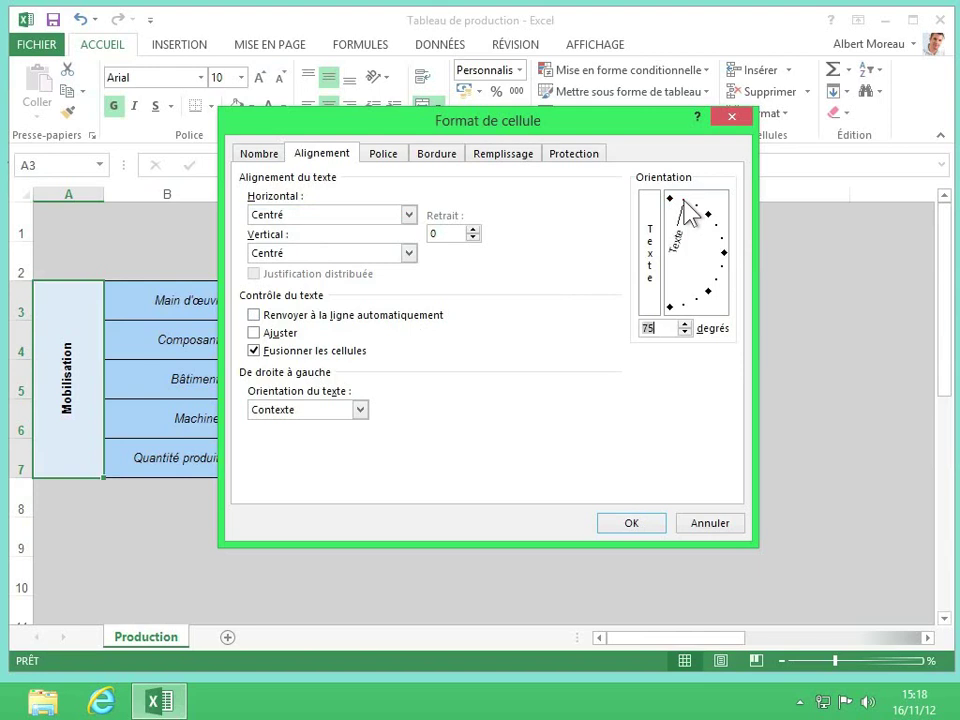
left_click(685, 325)
left_click(685, 325)
left_click(685, 325)
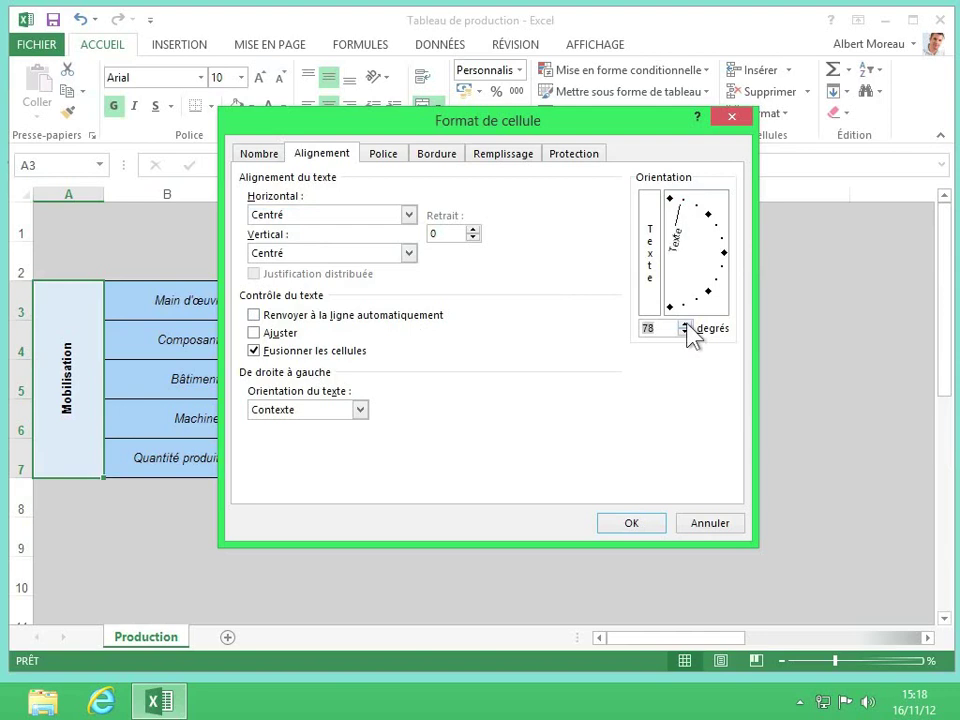
left_click(685, 325)
left_click(685, 325)
left_click(687, 331)
left_click(686, 332)
left_click(636, 524)
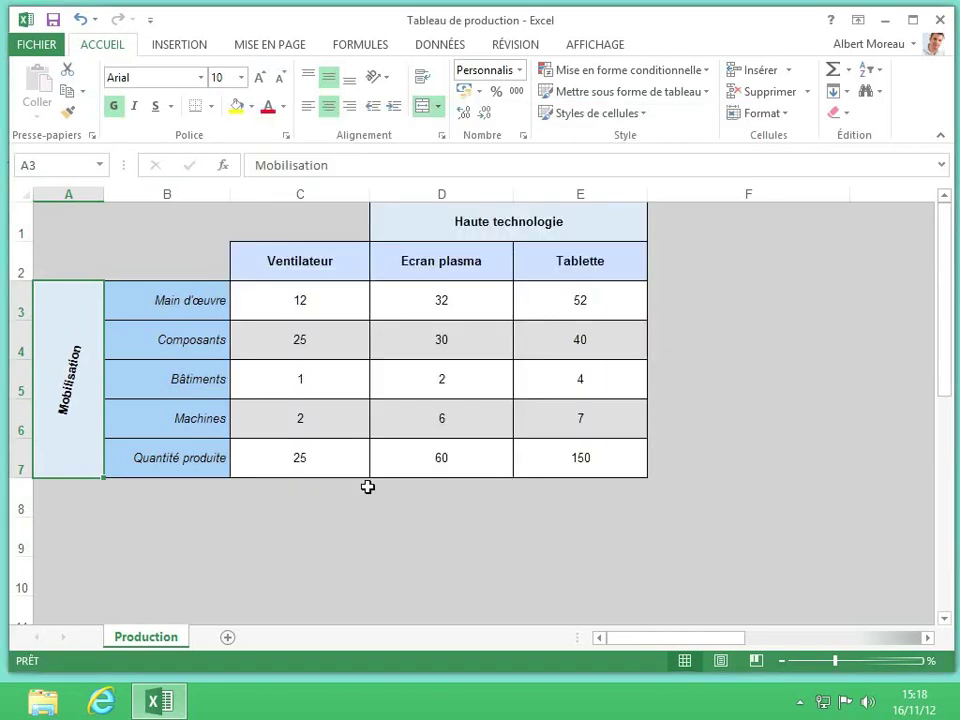